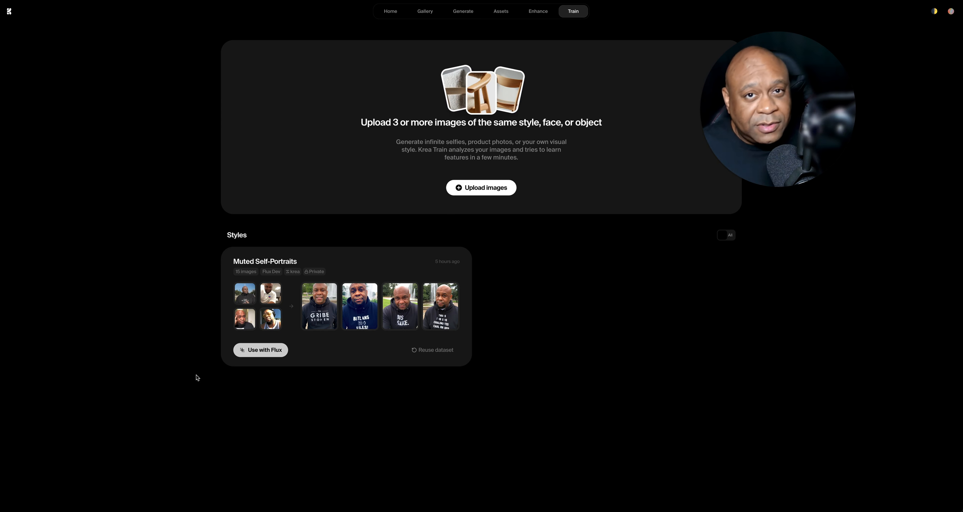
# Step: Open a Flux generation session with the trained Muted Self-Portraits style applied and activate the picture description for input
pyautogui.click(261, 353)
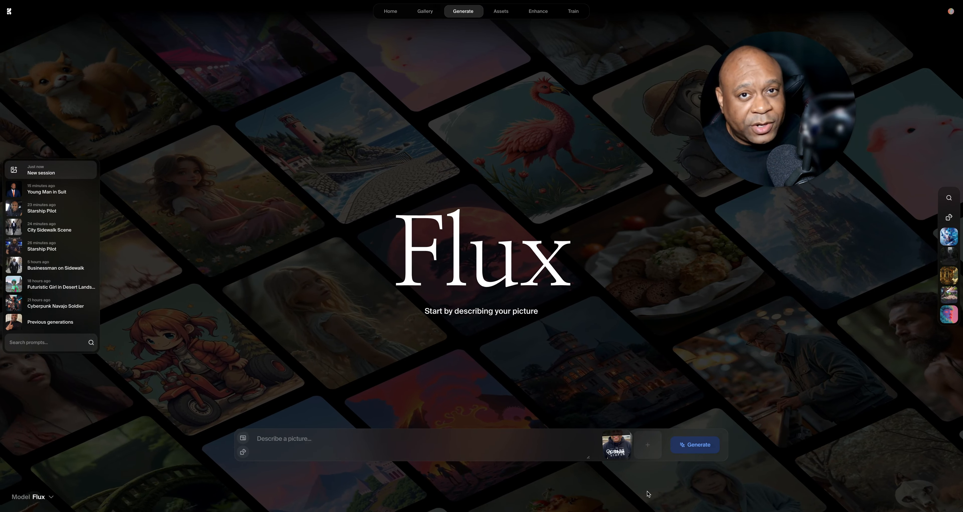
pyautogui.moveTo(621, 445)
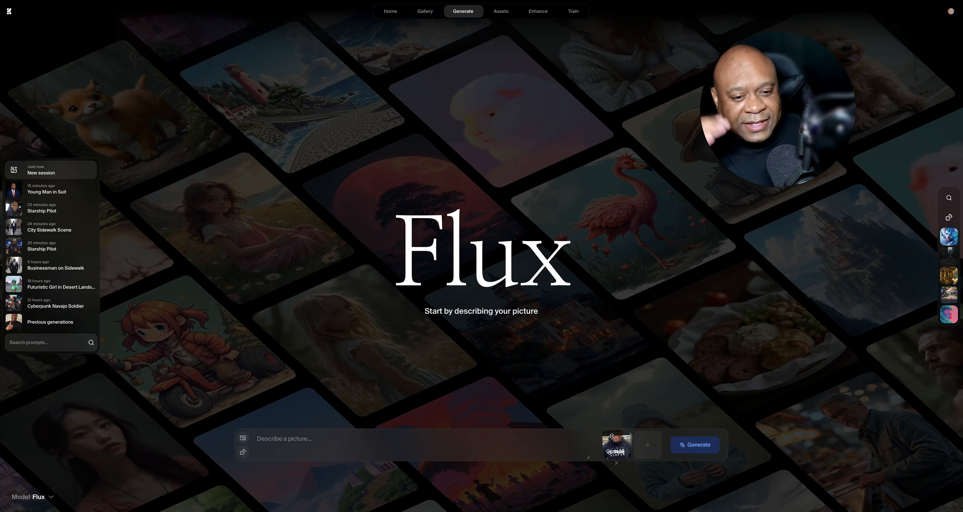
pyautogui.click(611, 437)
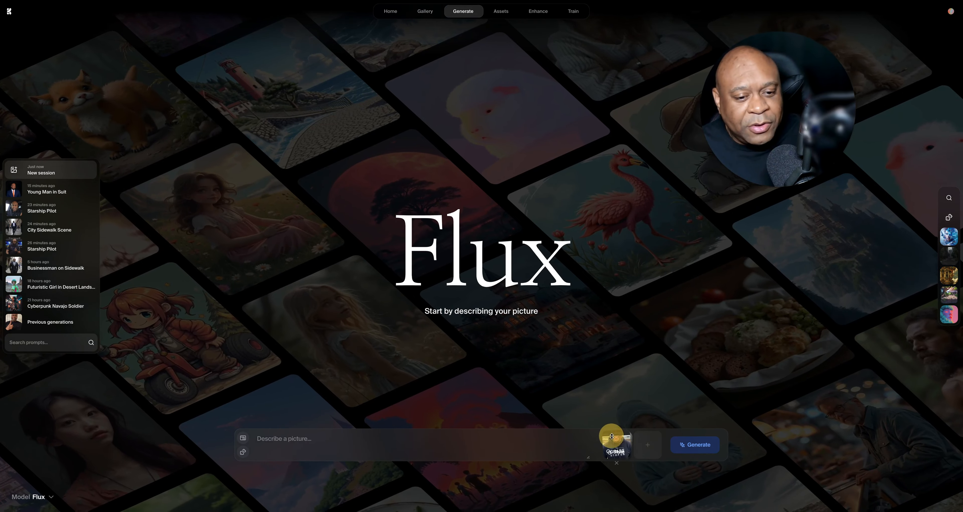
pyautogui.moveTo(612, 437)
pyautogui.mouseDown()
pyautogui.moveTo(611, 464)
pyautogui.moveTo(613, 437)
pyautogui.mouseUp()
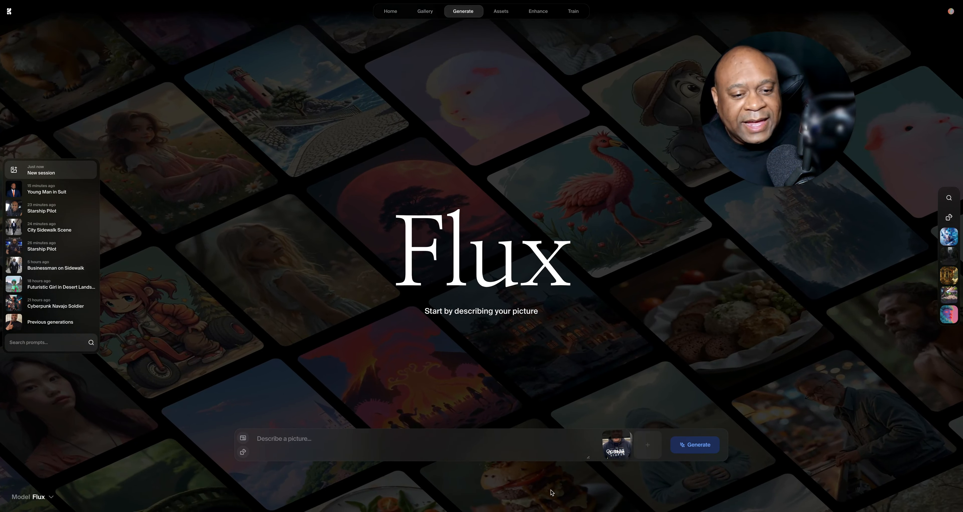
pyautogui.click(623, 436)
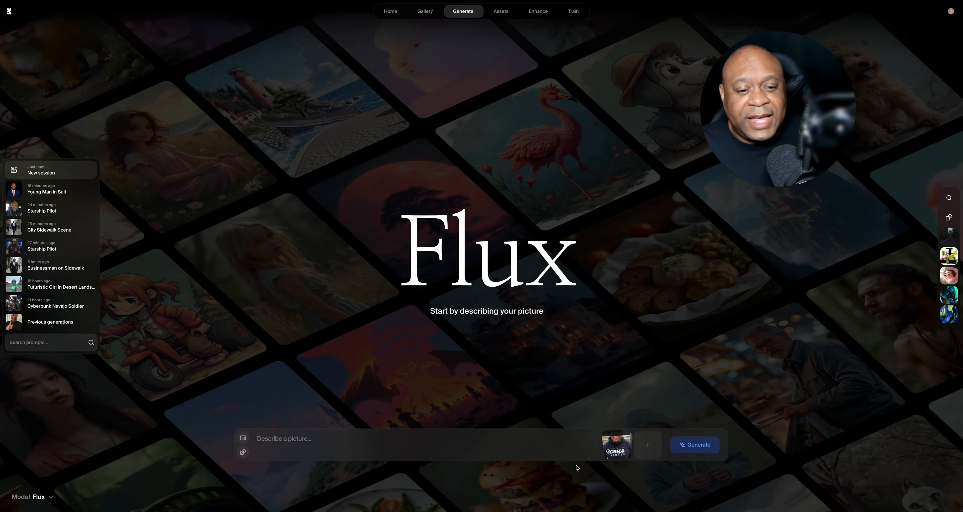
pyautogui.moveTo(617, 443)
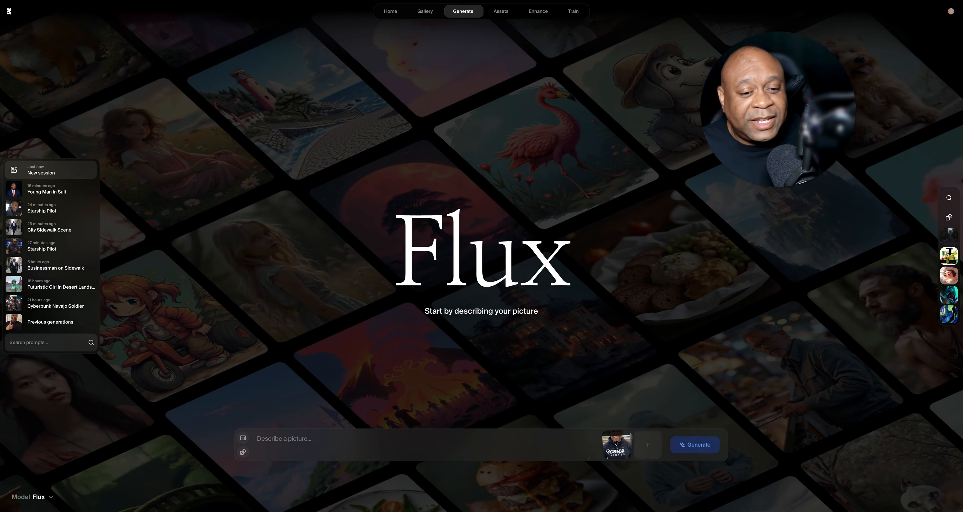
pyautogui.click(393, 443)
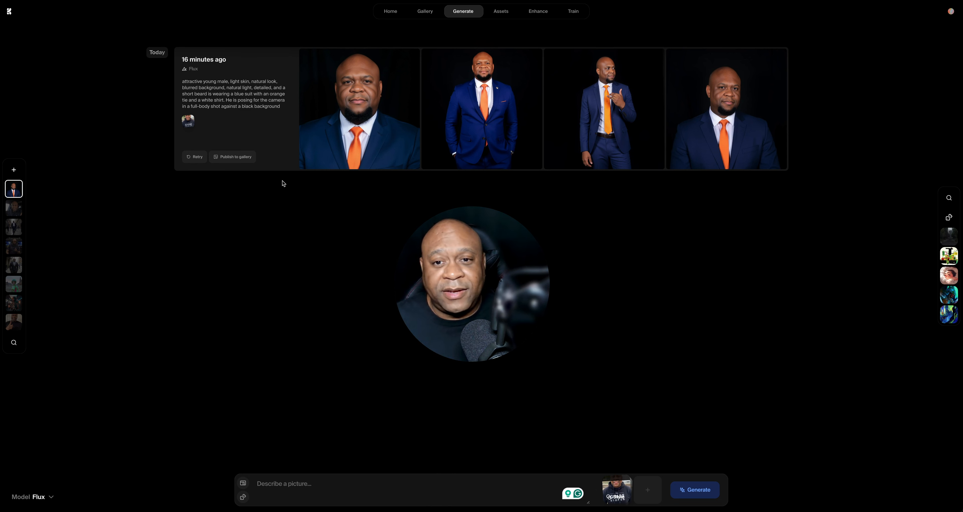
# Step: View the four generated blue-suit, orange-tie portraits one after another at full size and close the preview
pyautogui.click(344, 111)
pyautogui.moveTo(512, 264); pyautogui.dragTo(880, 163)
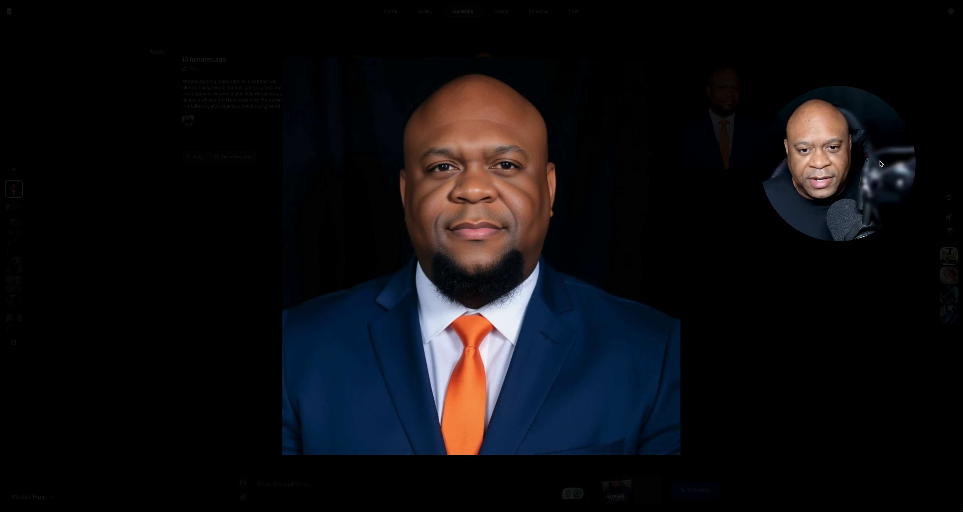
pyautogui.press('Right')
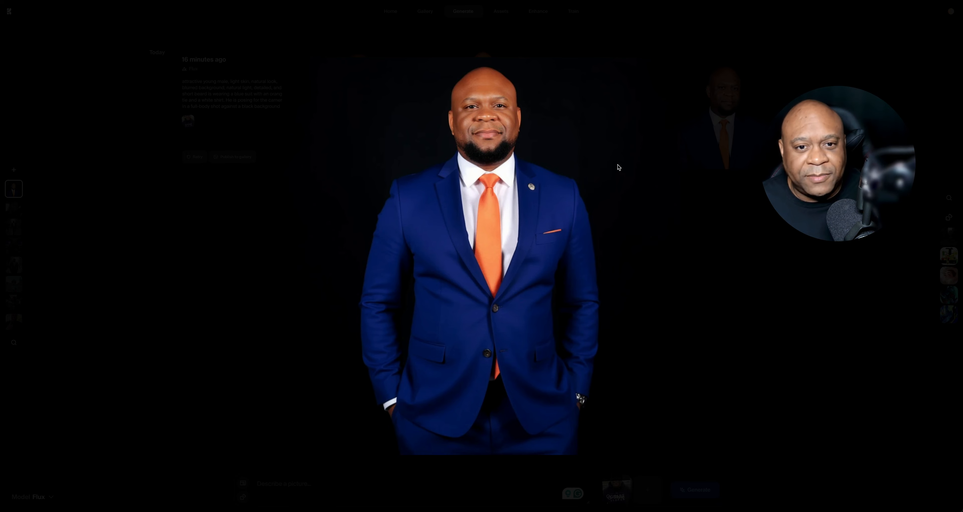
pyautogui.press('Right')
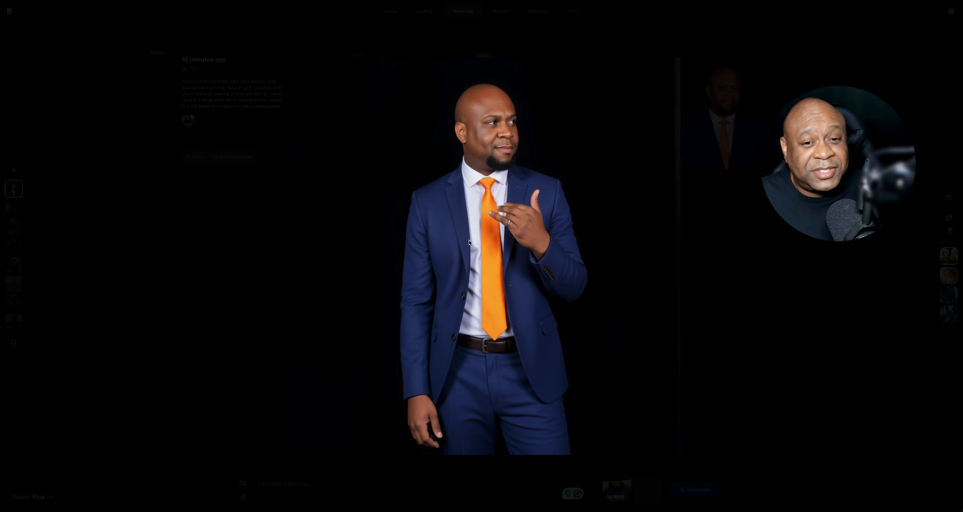
pyautogui.press('Right')
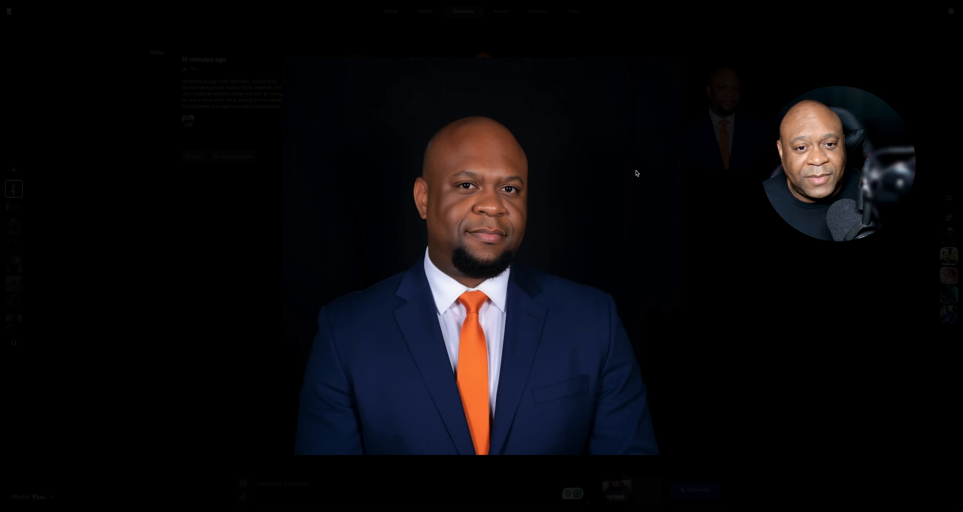
pyautogui.press('Escape')
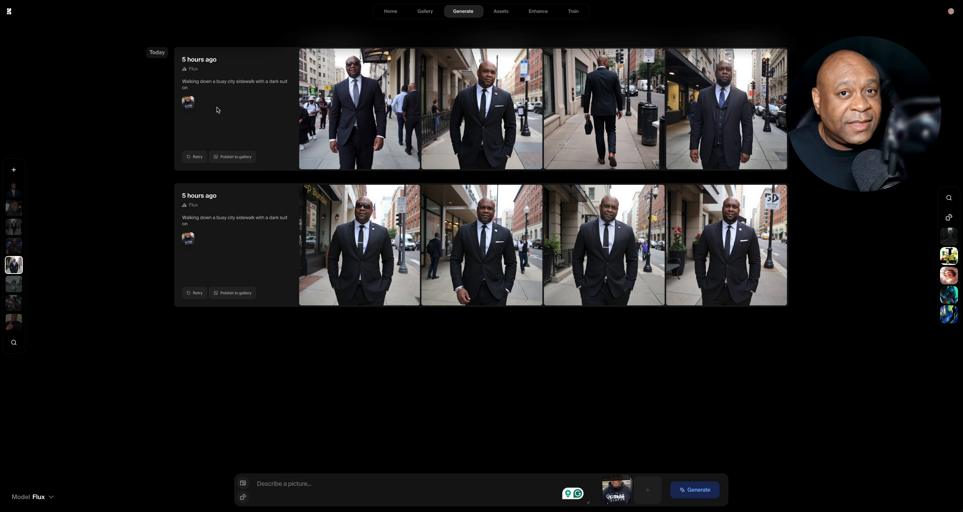
# Step: Browse the generated dark-suit city sidewalk portraits at full size from both generation runs, and close the preview
pyautogui.click(336, 88)
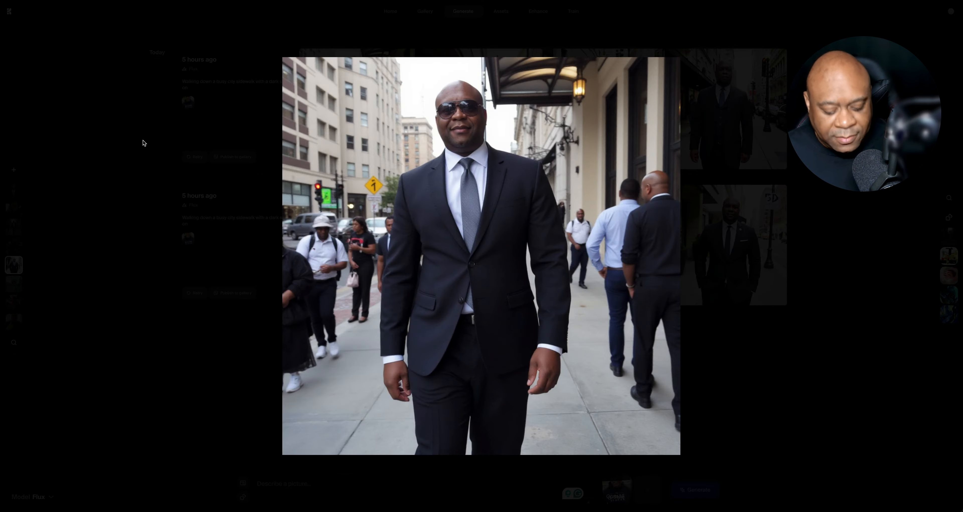
pyautogui.press('Right')
pyautogui.press('Right')
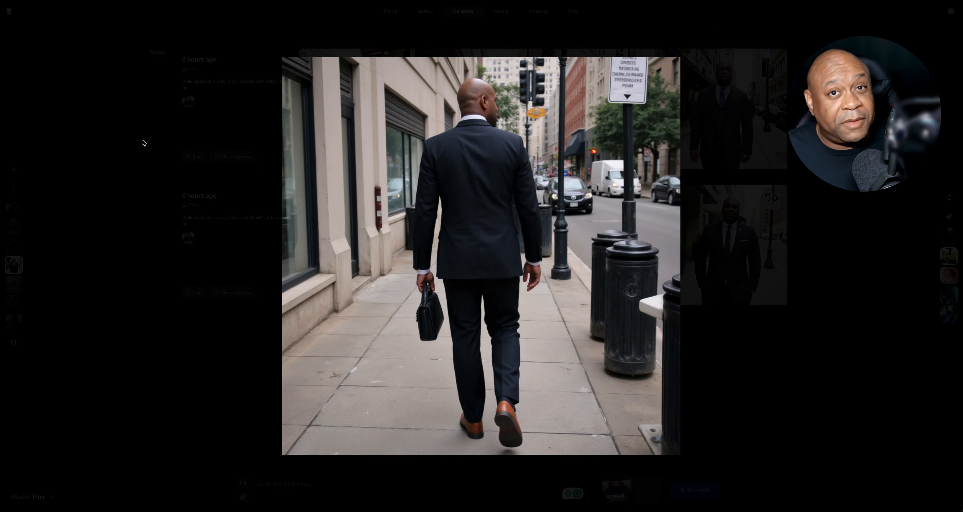
pyautogui.press('Right')
pyautogui.press('Right')
pyautogui.press('Right')
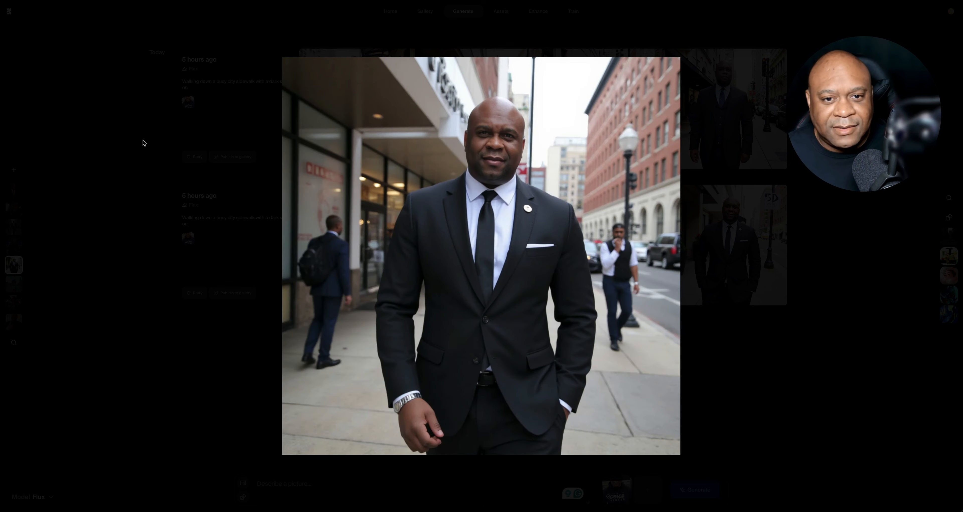
pyautogui.press('Right')
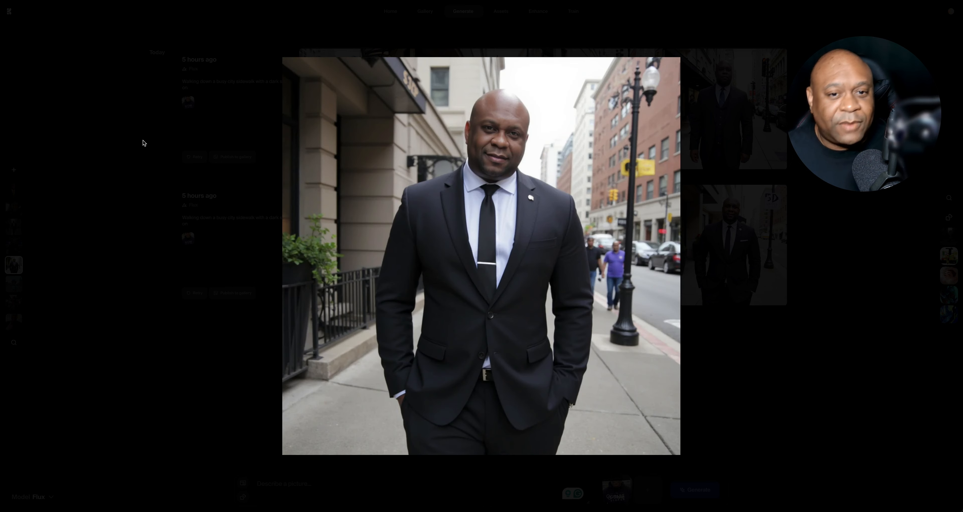
pyautogui.press('Right')
pyautogui.press('Right')
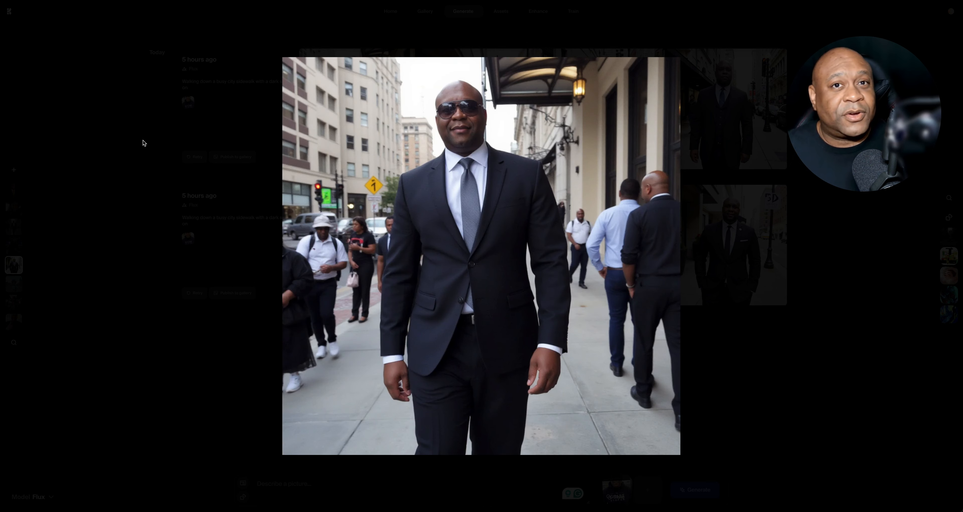
pyautogui.press('Escape')
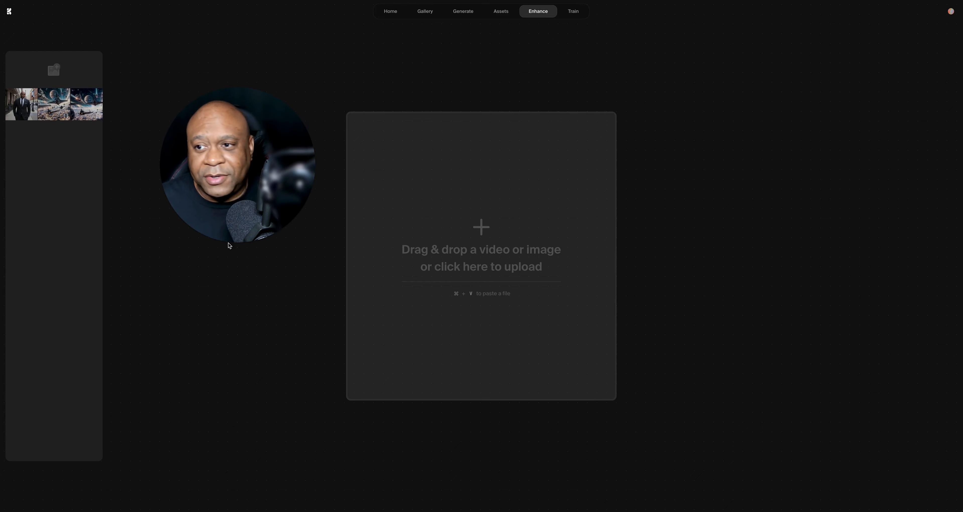
# Step: Enhance the dark-suit sidewalk portrait at 2x upscaling with the Default preset, and compare the result against the original
pyautogui.click(22, 100)
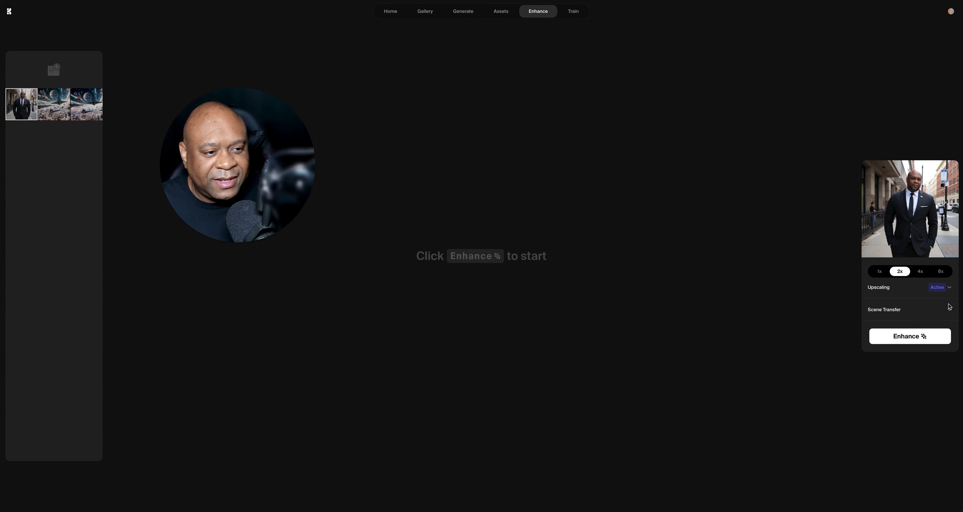
pyautogui.click(920, 310)
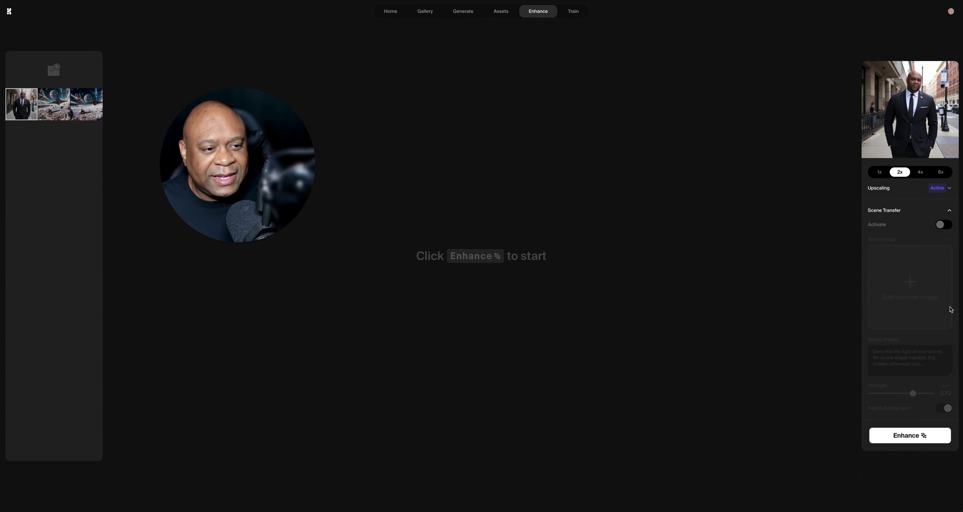
pyautogui.click(950, 188)
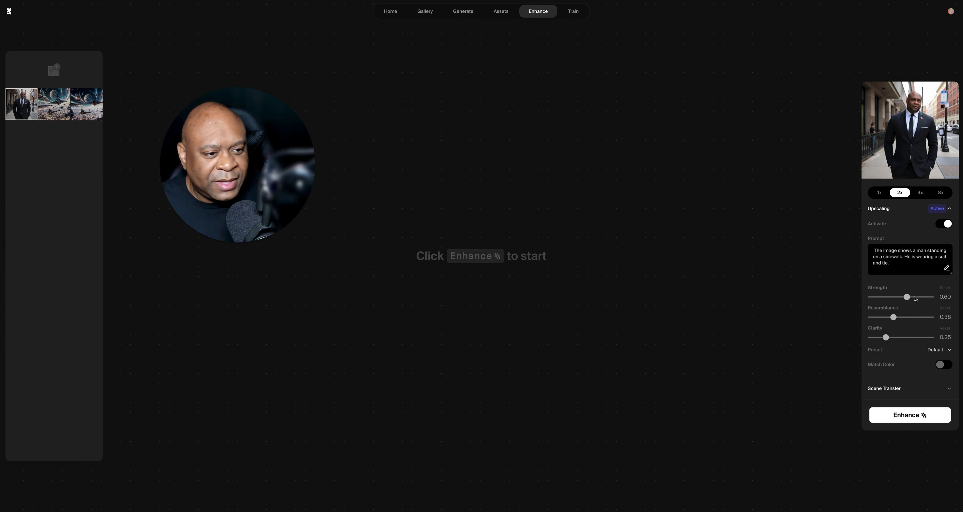
pyautogui.click(904, 418)
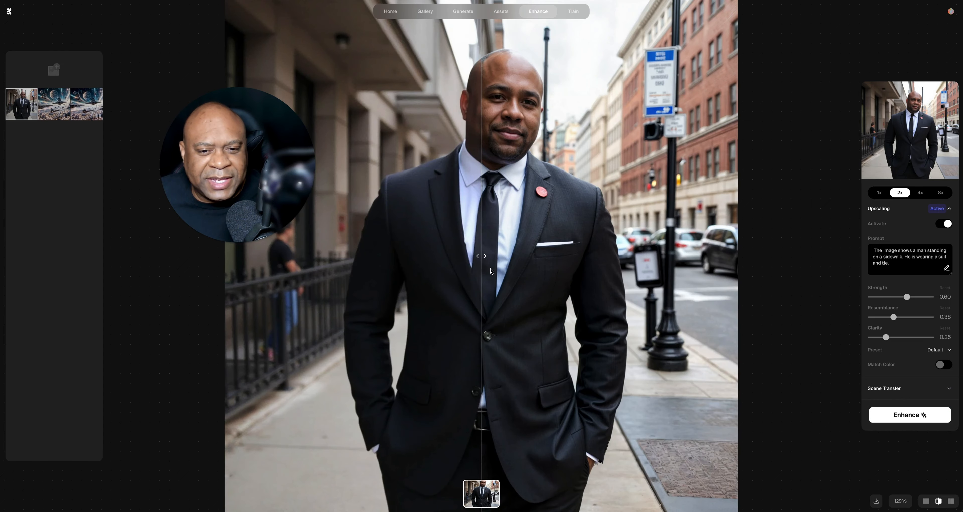
pyautogui.moveTo(481, 258); pyautogui.dragTo(438, 260)
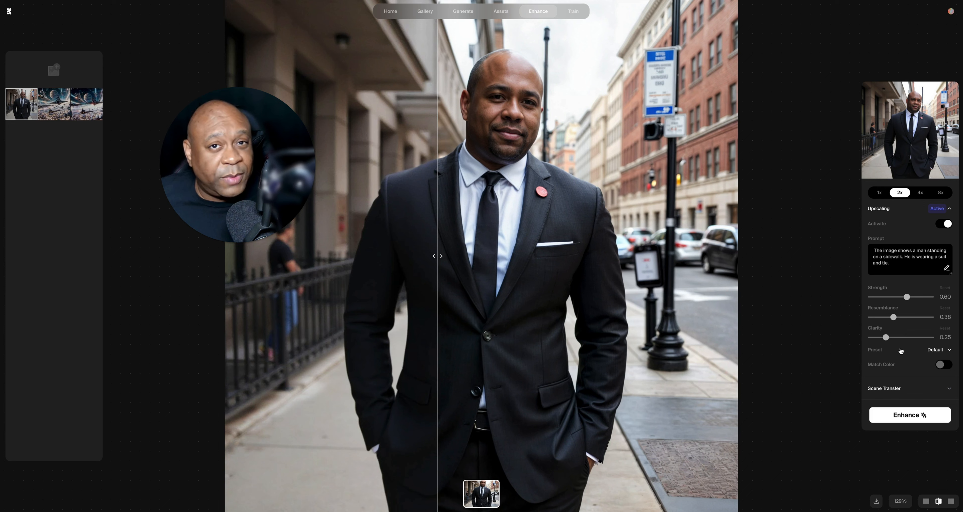
pyautogui.moveTo(438, 256); pyautogui.dragTo(605, 265)
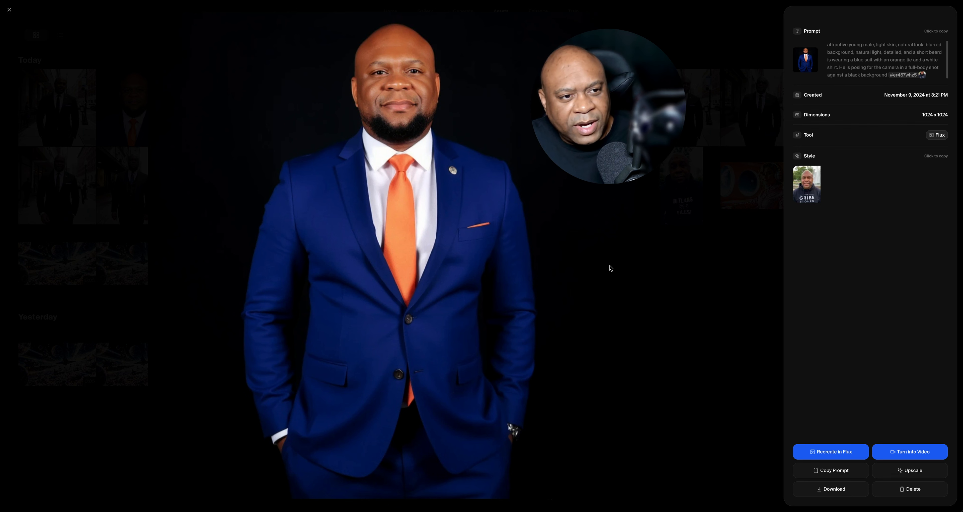
# Step: Download the portrait in the blue suit with both hands in the pockets and upload it to Freepik AI's Upscale editor
pyautogui.click(841, 492)
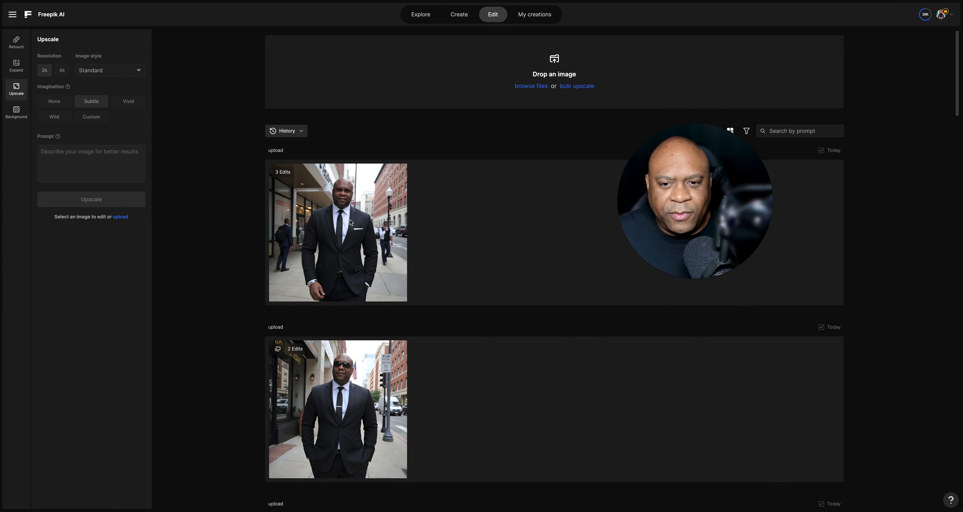
pyautogui.scroll(-3, 350, 223)
pyautogui.scroll(-1, 351, 223)
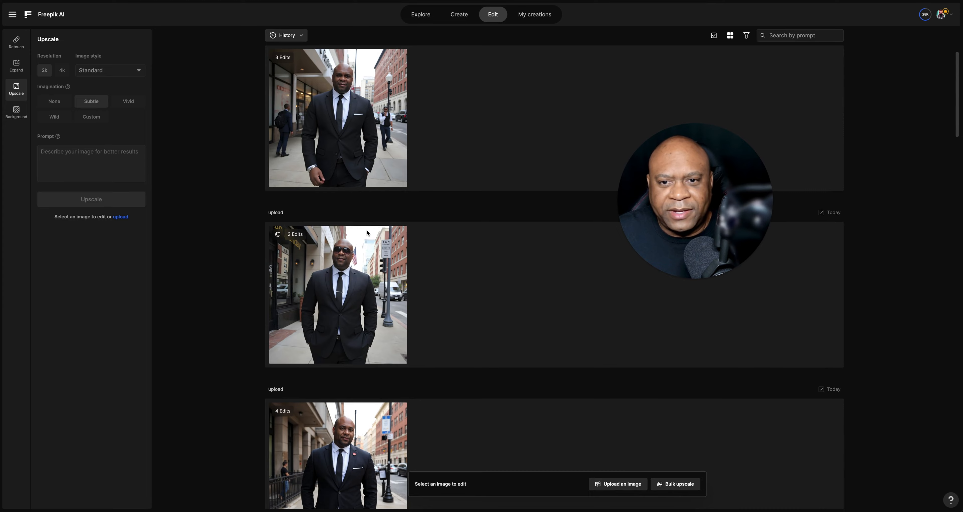
pyautogui.scroll(4, 367, 218)
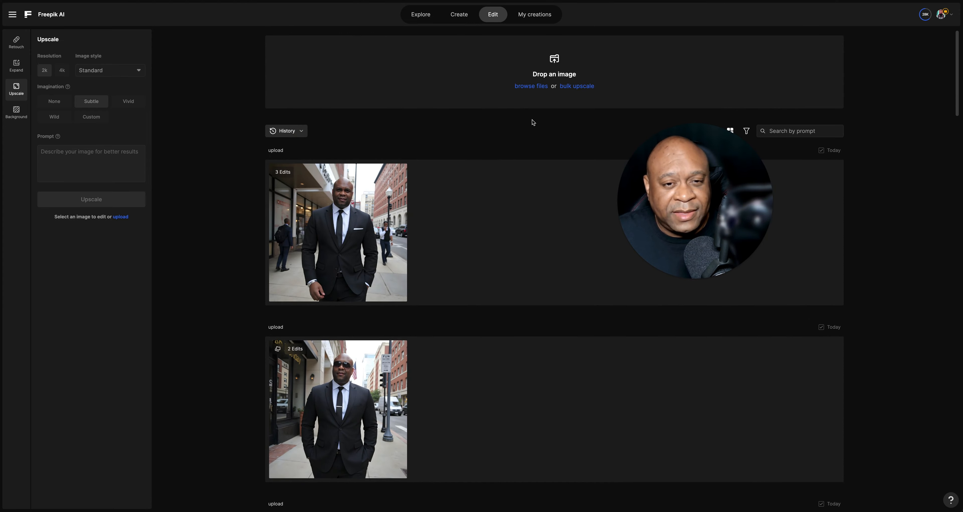
pyautogui.click(532, 87)
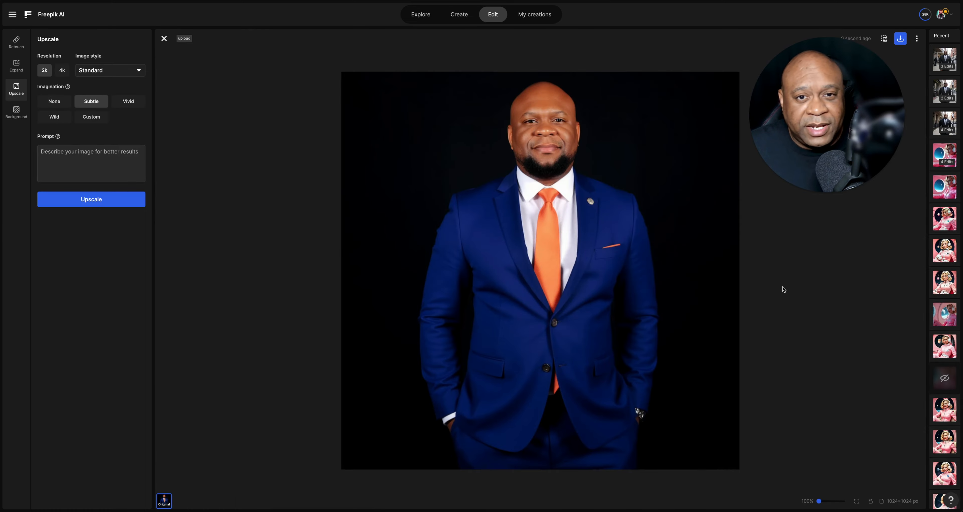
# Step: Remove the lapel pin from the blue suit with a size 20 Retouch brush in Classic mode, and apply the fourth variant
pyautogui.click(17, 41)
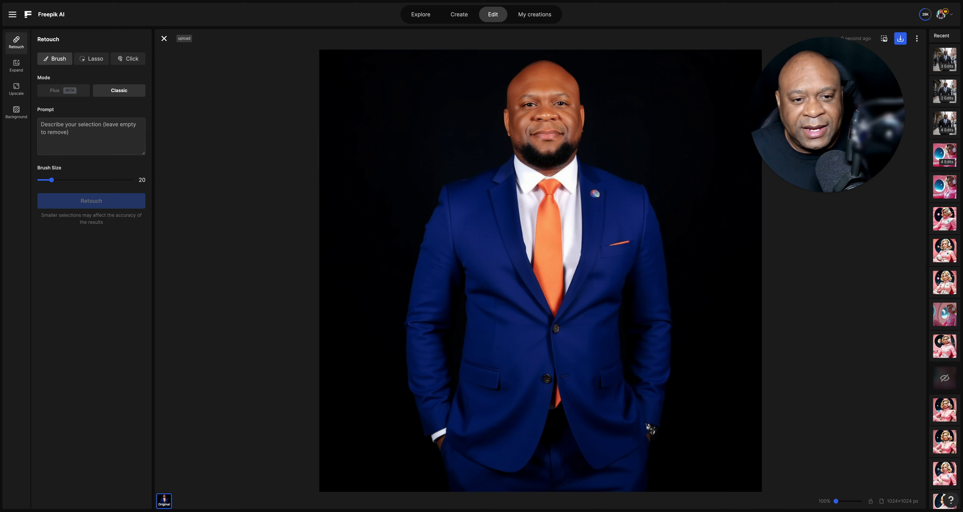
pyautogui.click(596, 193)
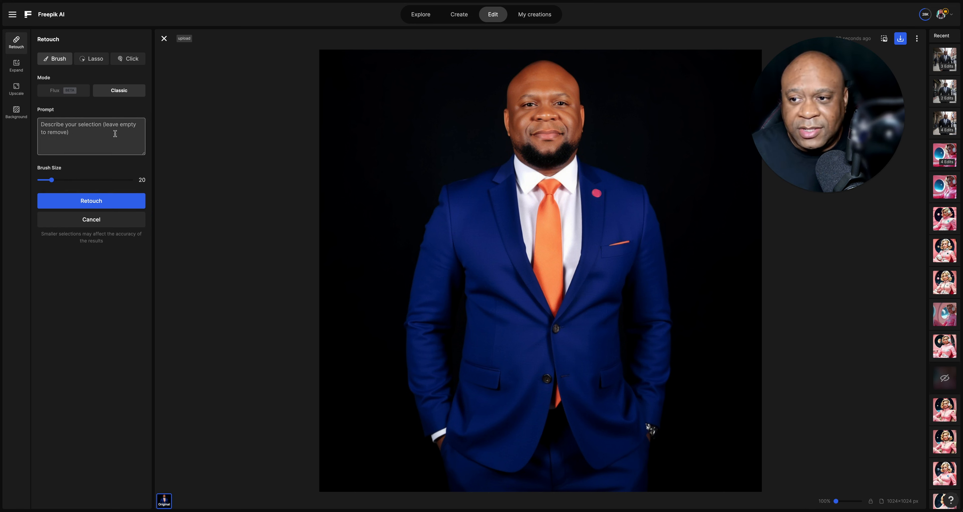
pyautogui.click(119, 202)
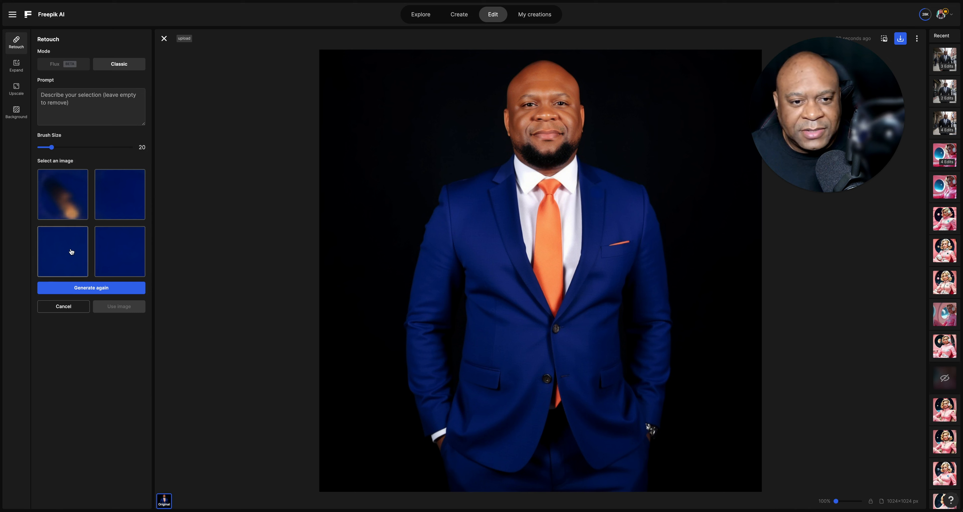
pyautogui.click(123, 246)
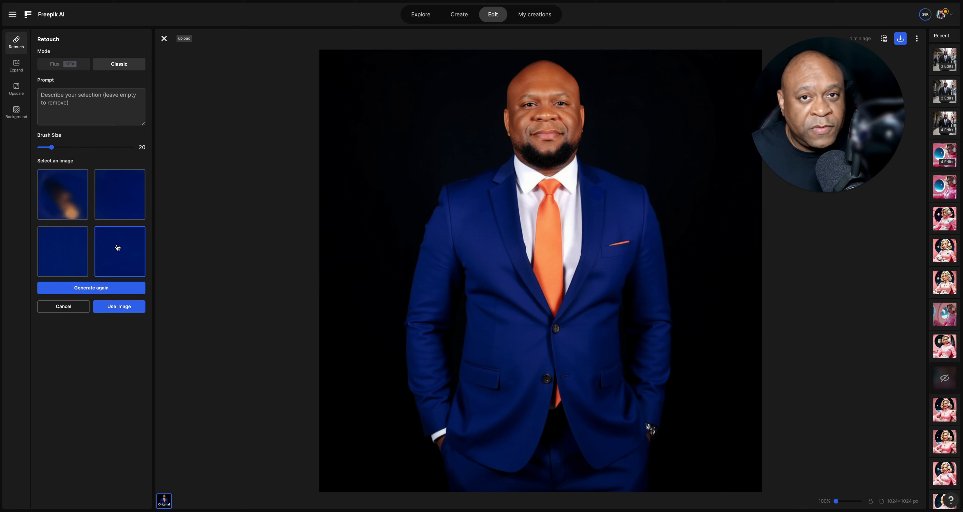
pyautogui.click(129, 306)
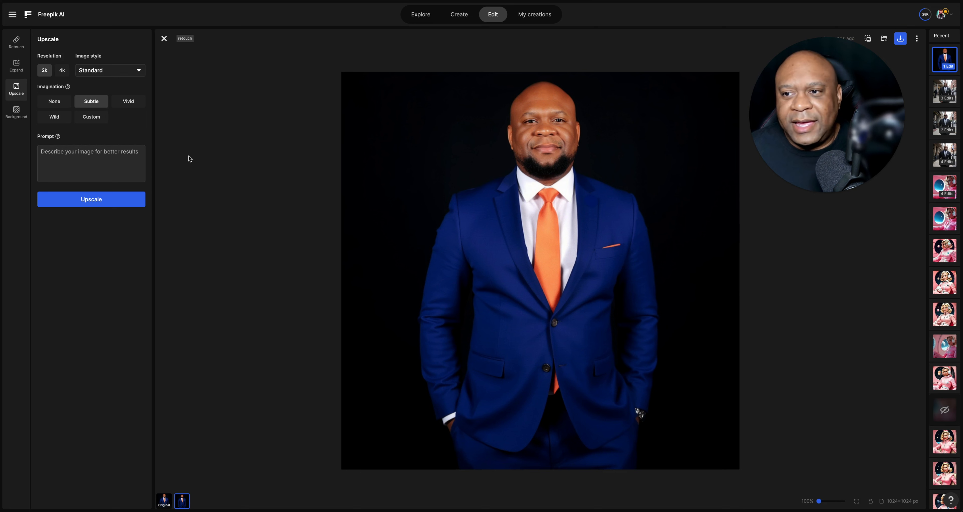
# Step: Upscale the retouched portrait to 2k resolution with Imagination set to None
pyautogui.click(54, 101)
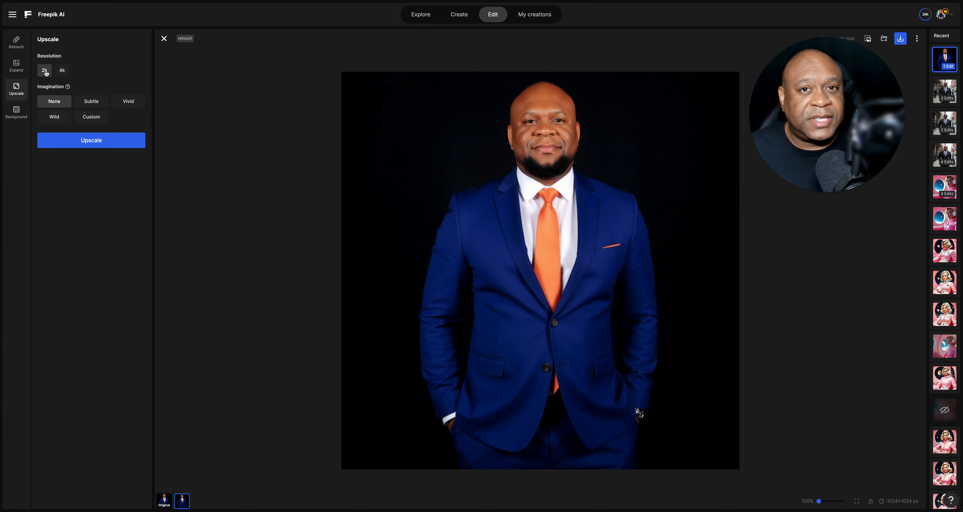
pyautogui.click(82, 141)
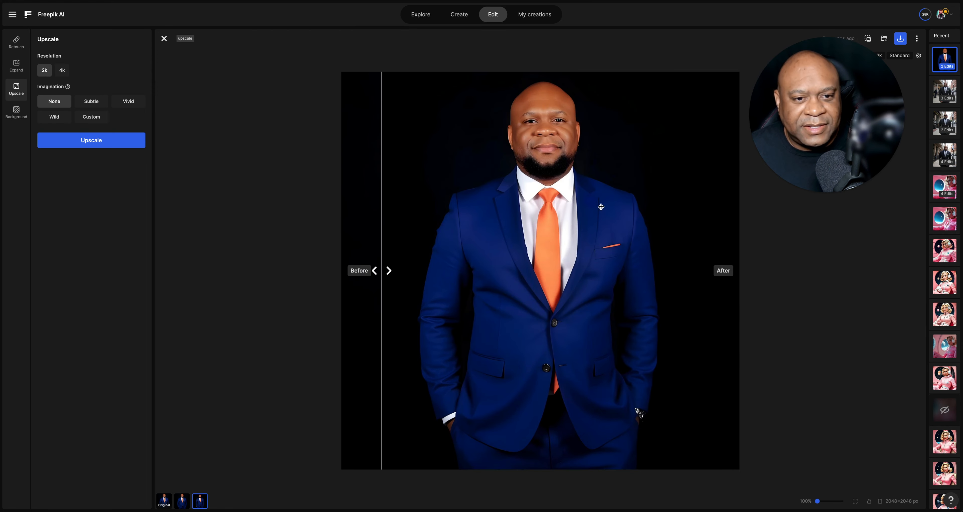
# Step: Compare the 2k upscale of the blue-suit portrait with its version before upscaling
pyautogui.click(381, 226)
pyautogui.moveTo(381, 225); pyautogui.dragTo(377, 226)
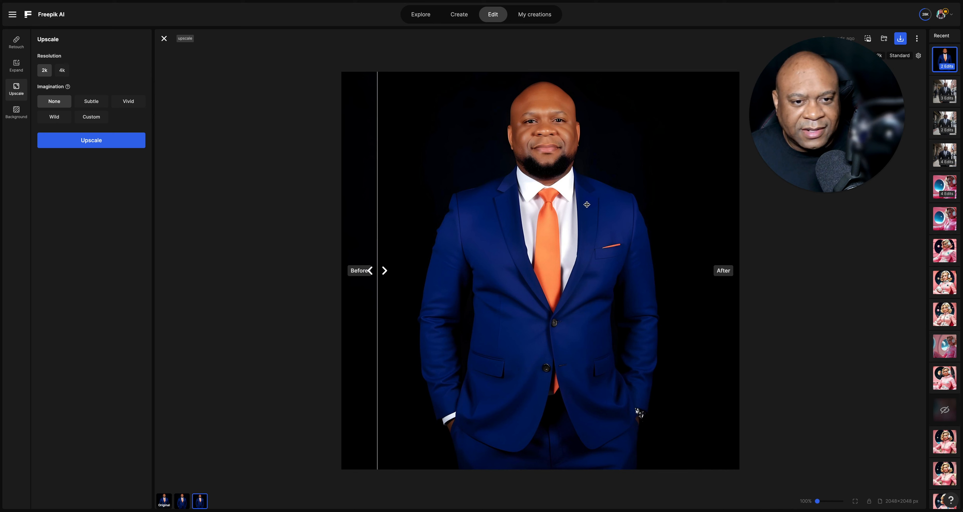
pyautogui.moveTo(385, 272)
pyautogui.mouseDown()
pyautogui.moveTo(679, 284)
pyautogui.moveTo(387, 254)
pyautogui.moveTo(718, 275)
pyautogui.moveTo(425, 258)
pyautogui.moveTo(348, 264)
pyautogui.moveTo(445, 272)
pyautogui.moveTo(375, 272)
pyautogui.mouseUp()
# Step: Upscale the blue-suit portrait to 4k with Imagination set to None, and compare the face and suit before and after
pyautogui.click(60, 70)
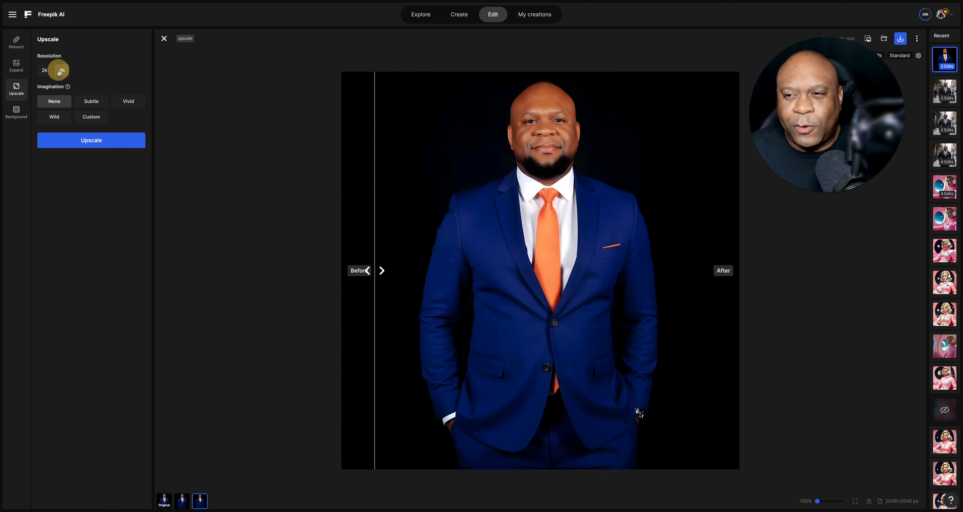
pyautogui.click(92, 139)
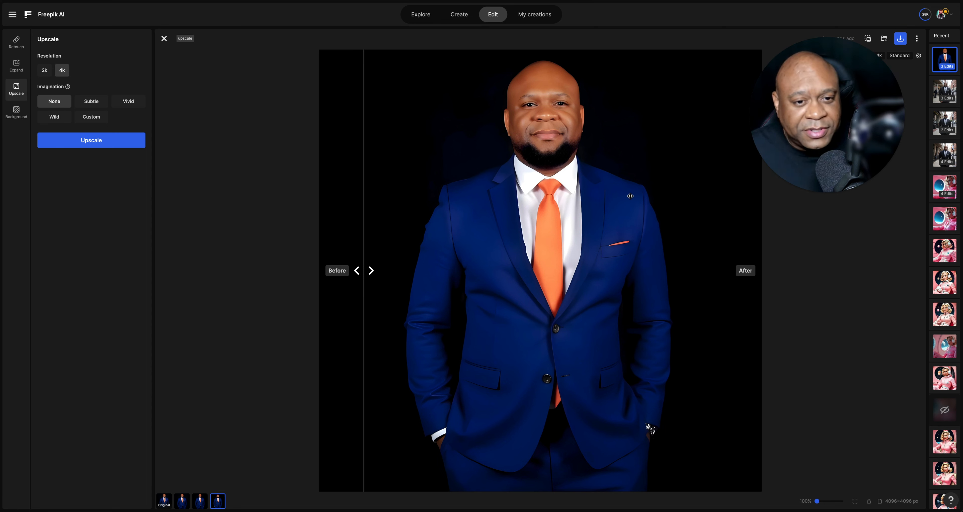
pyautogui.moveTo(359, 270); pyautogui.dragTo(611, 272)
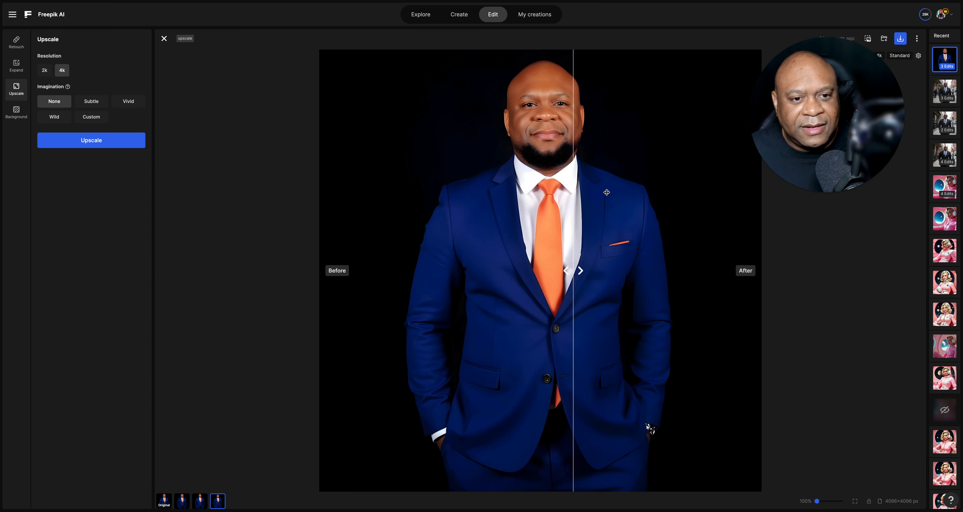
pyautogui.moveTo(573, 270); pyautogui.dragTo(483, 223)
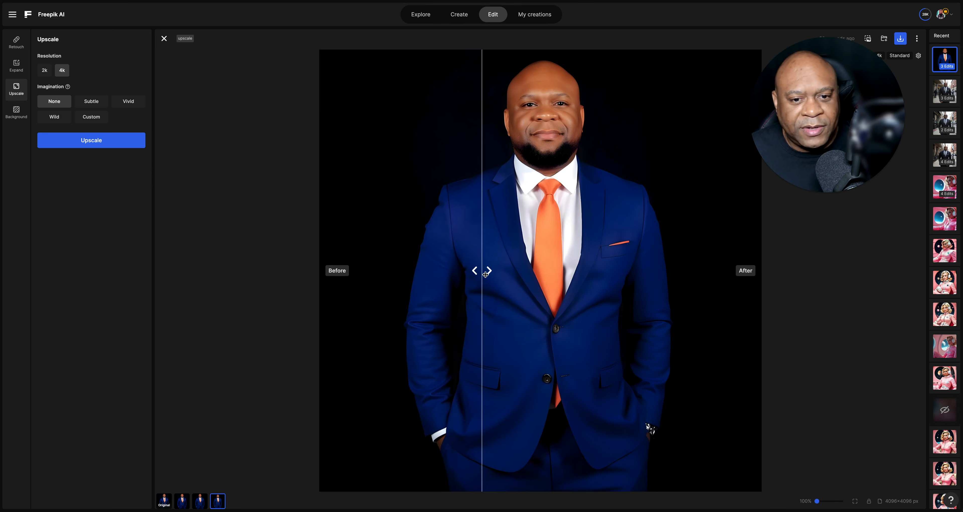
pyautogui.moveTo(483, 270); pyautogui.dragTo(379, 305)
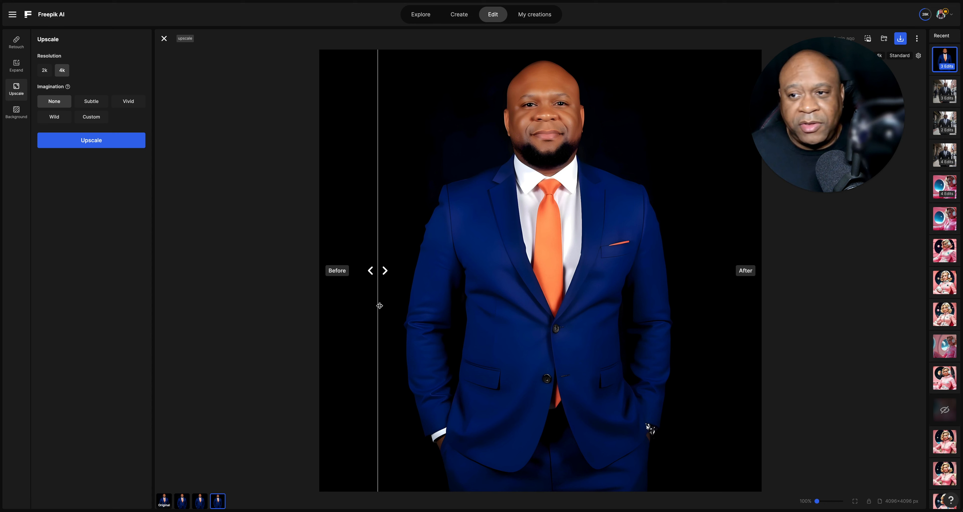
# Step: Upscale the blue-suit portrait to 2k with Subtle imagination and the Standard image style, and compare it before and after
pyautogui.click(88, 106)
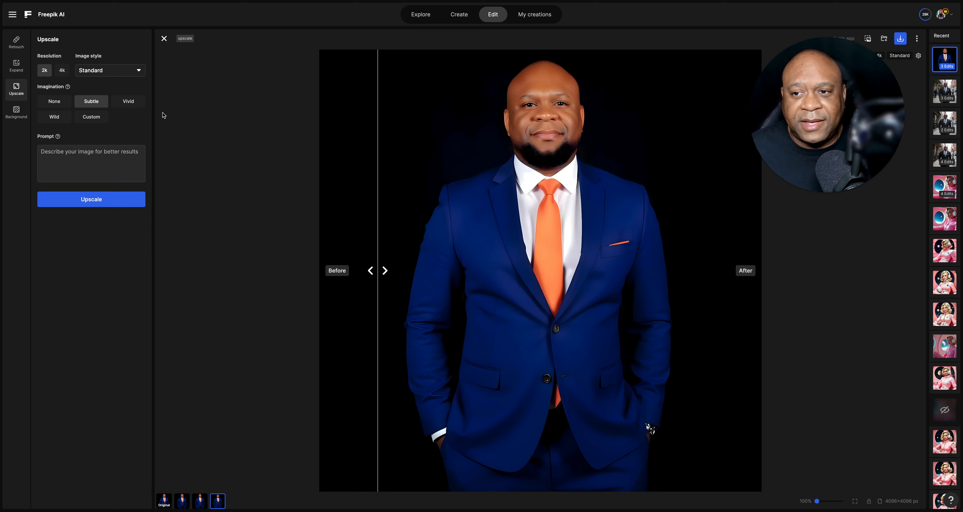
pyautogui.moveTo(63, 69)
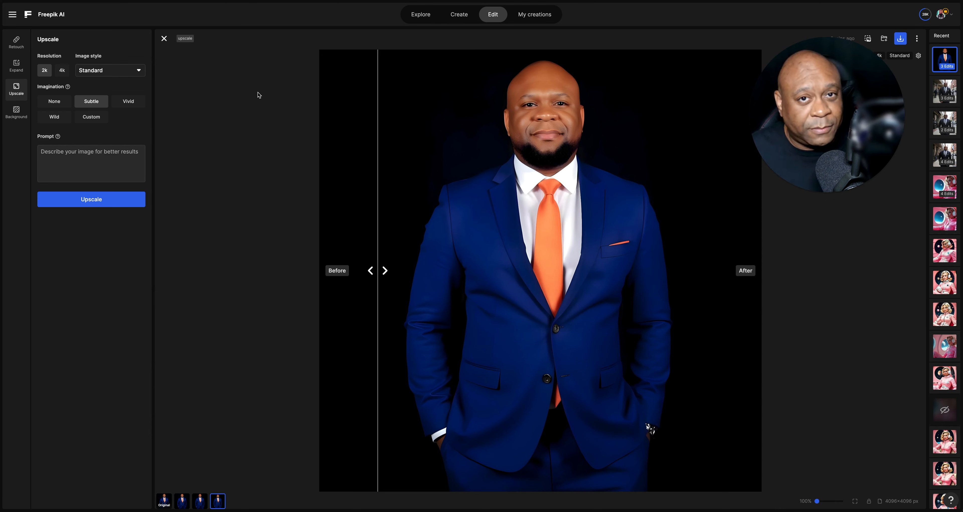
pyautogui.moveTo(357, 273); pyautogui.dragTo(433, 317)
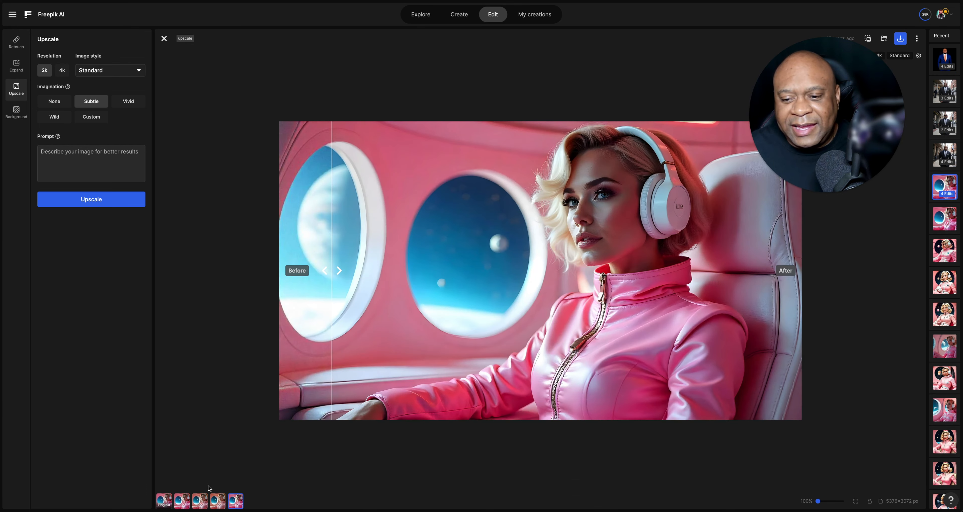
# Step: View the Subtle and Wild 2k upscales of the woman in the pink jacket, and compare the Wild version before and after
pyautogui.click(179, 501)
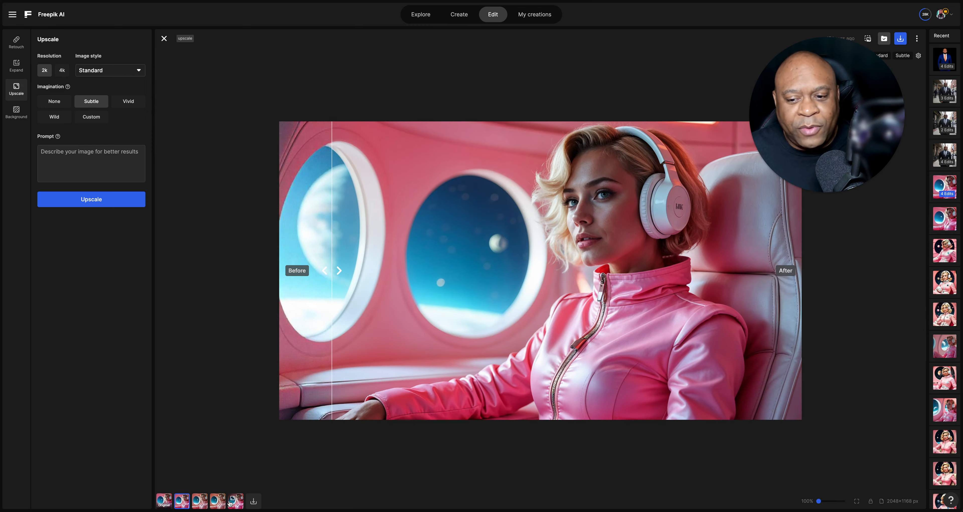
pyautogui.click(217, 500)
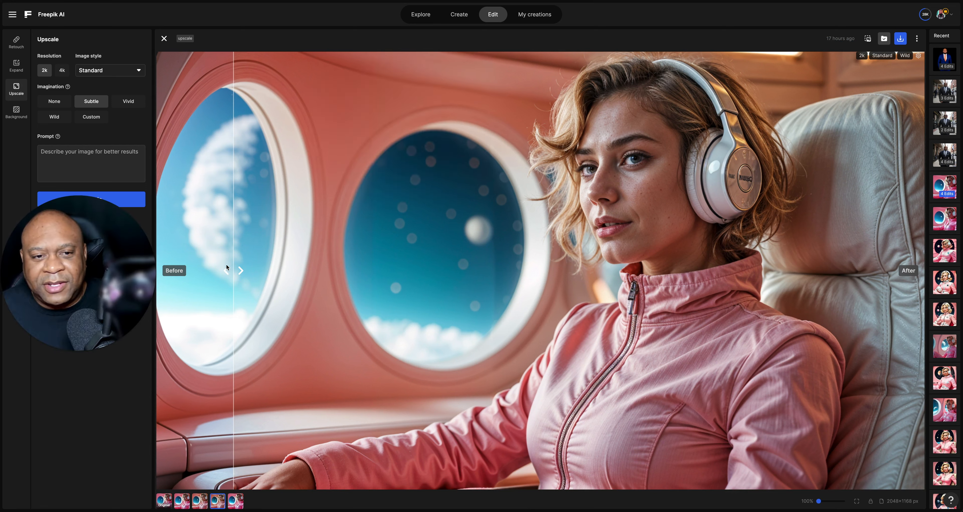
pyautogui.moveTo(290, 267); pyautogui.dragTo(629, 288)
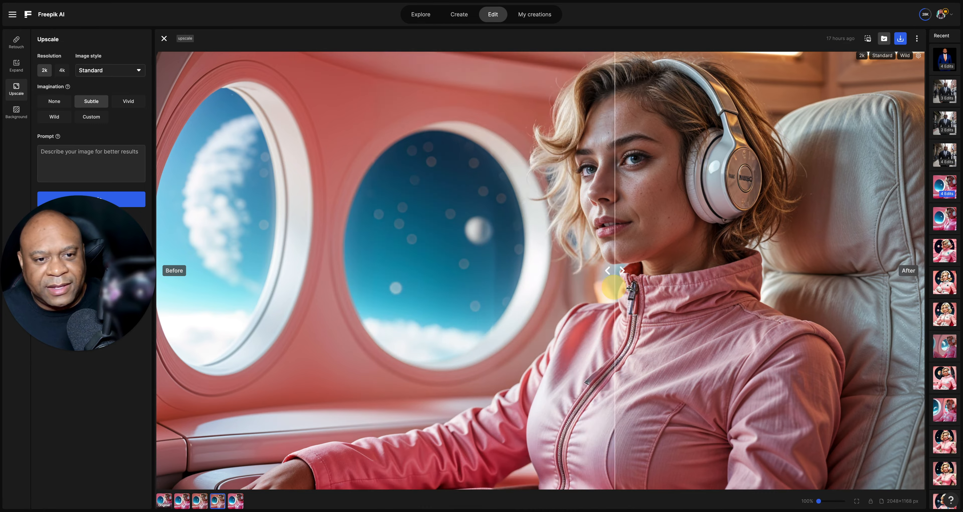
pyautogui.moveTo(475, 271); pyautogui.dragTo(332, 269)
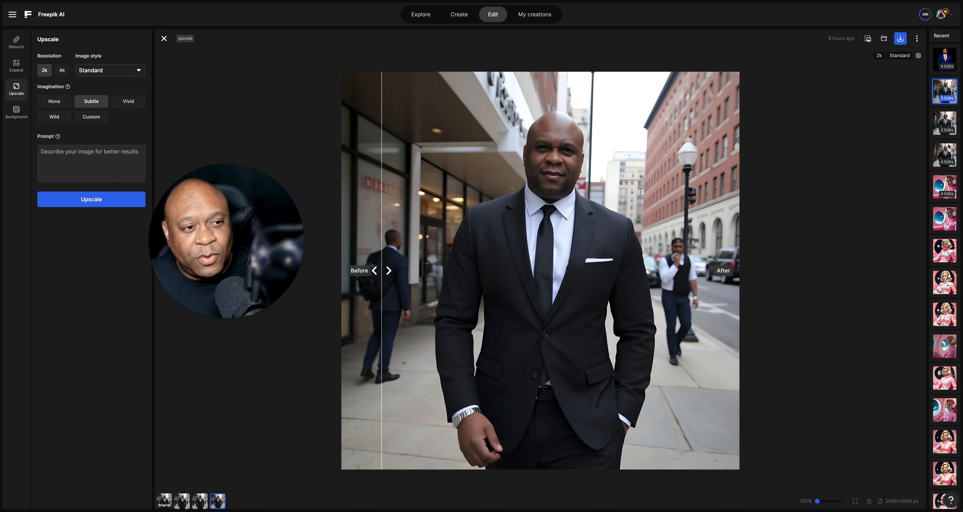
# Step: Open the earlier dark-suit sidewalk portrait with four edits and compare its upscale before and after
pyautogui.click(948, 154)
pyautogui.moveTo(425, 270); pyautogui.dragTo(614, 282)
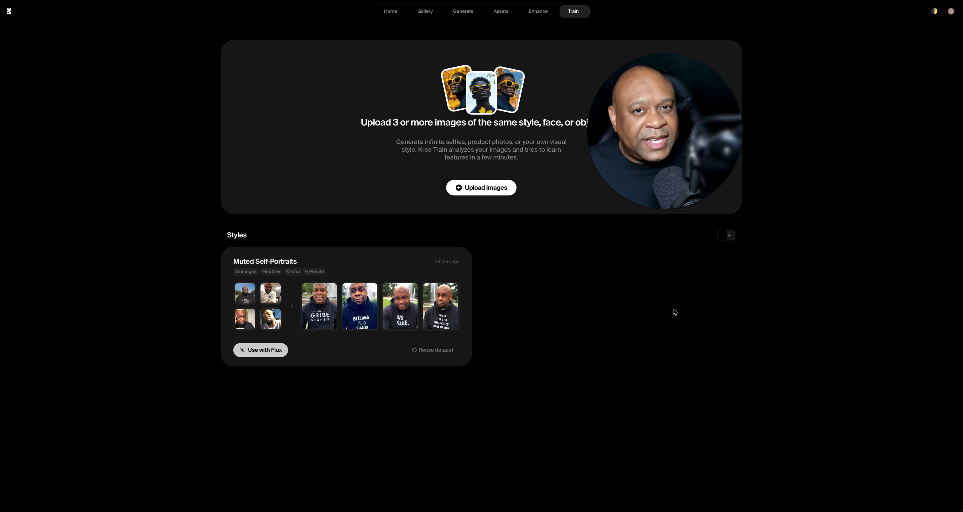